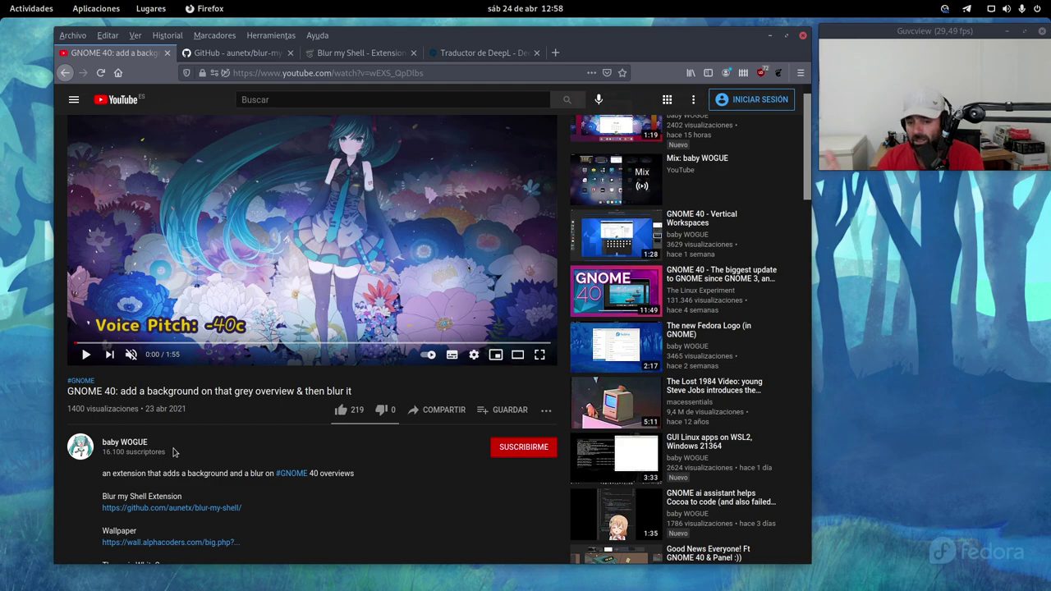
Examine the YouTube video description for the Blur my Shell, wallpaper and theme links
scroll(195, 452, down, 4)
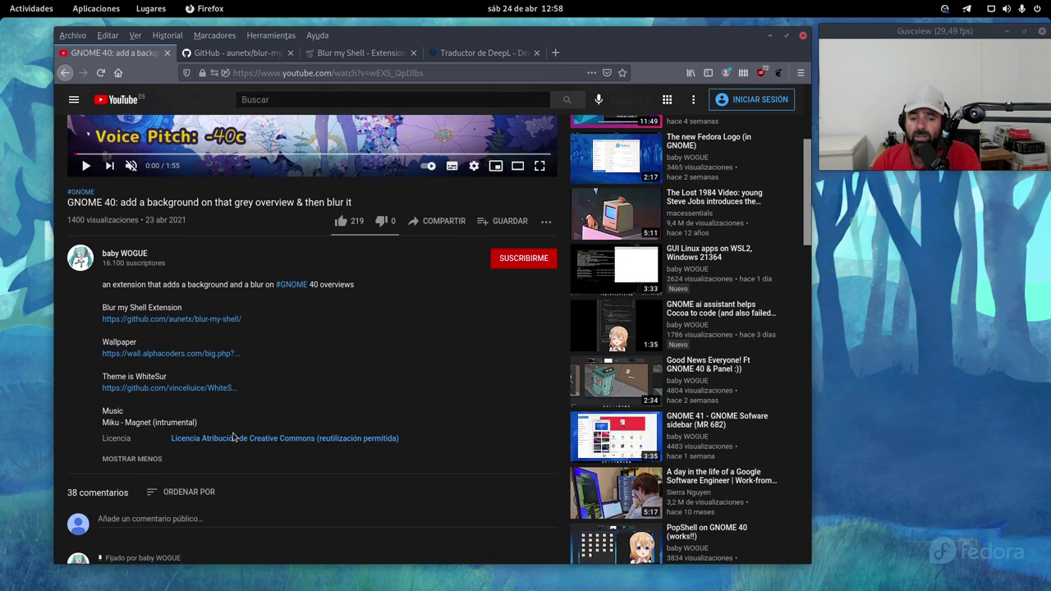
scroll(350, 415, up, 4)
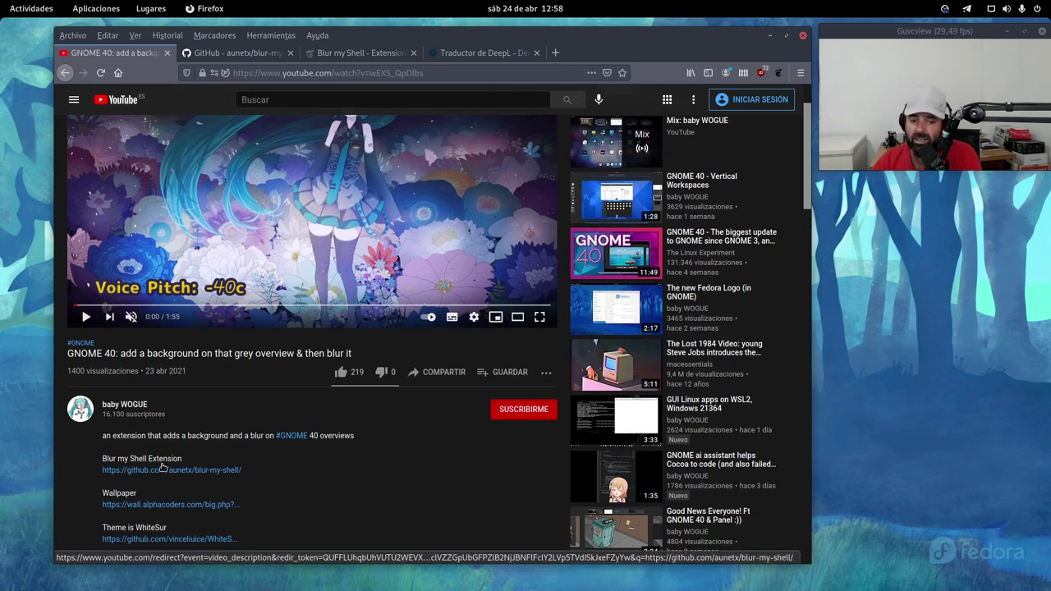
scroll(216, 437, down, 2)
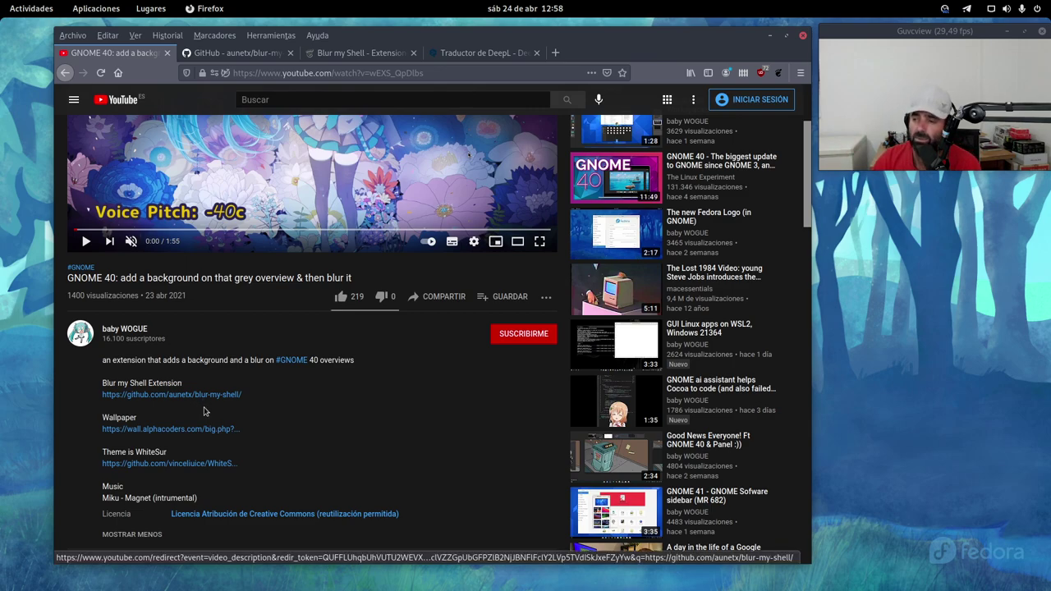
scroll(205, 410, up, 4)
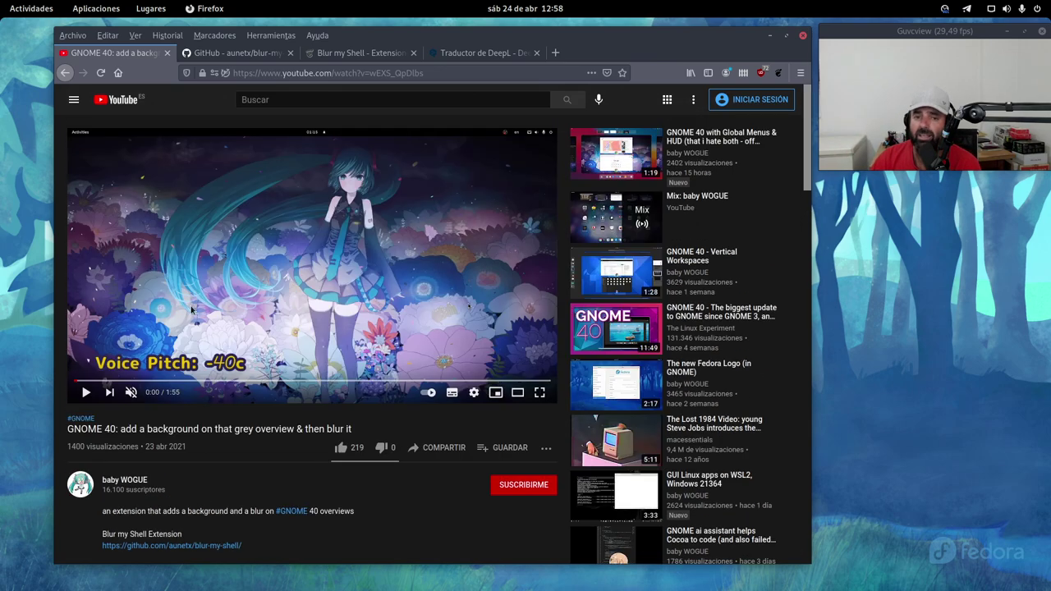
Examine the Blur my Shell GitHub repository, its GNOME Extensions page and the Spanish DeepL translation of its description
click(238, 54)
click(354, 54)
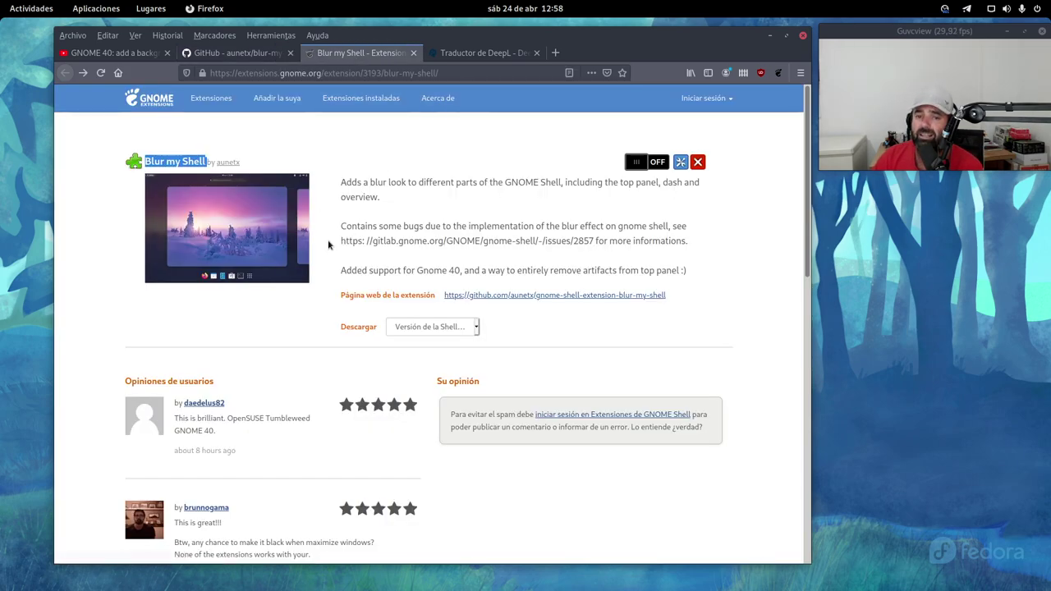
click(163, 89)
click(224, 53)
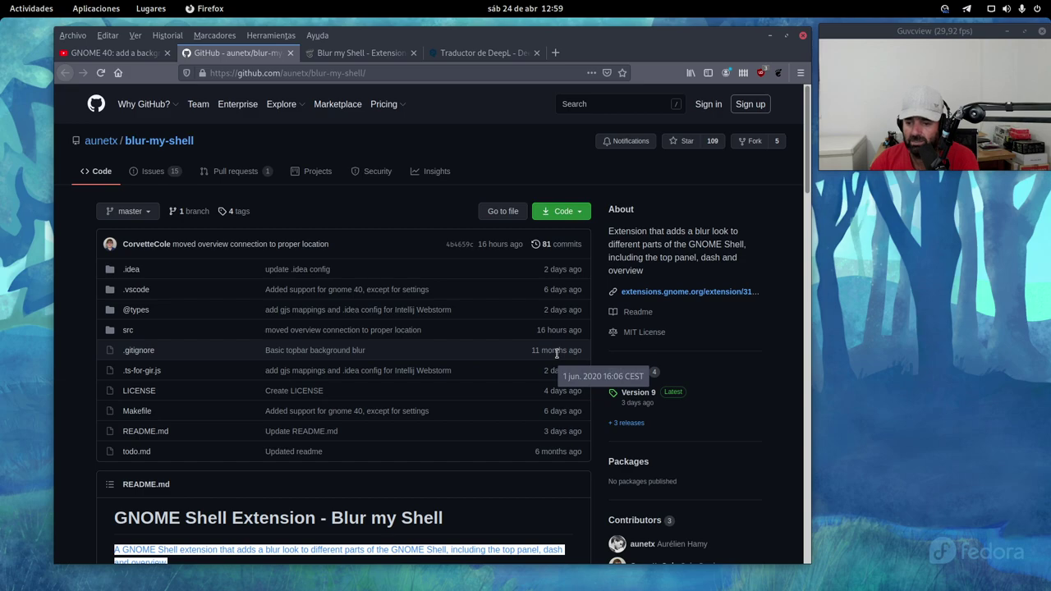
scroll(422, 399, down, 4)
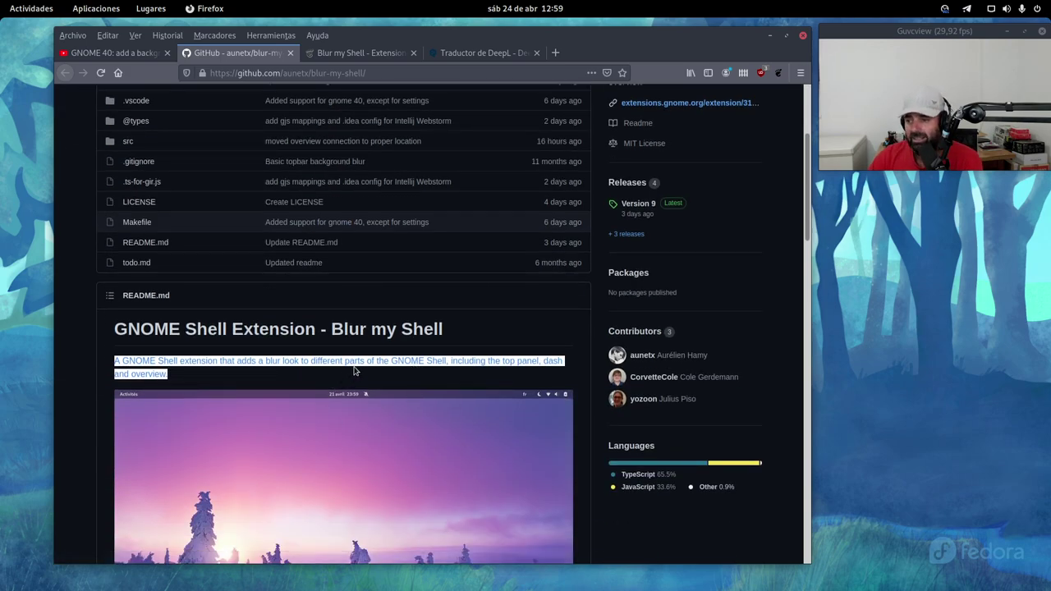
scroll(354, 370, down, 15)
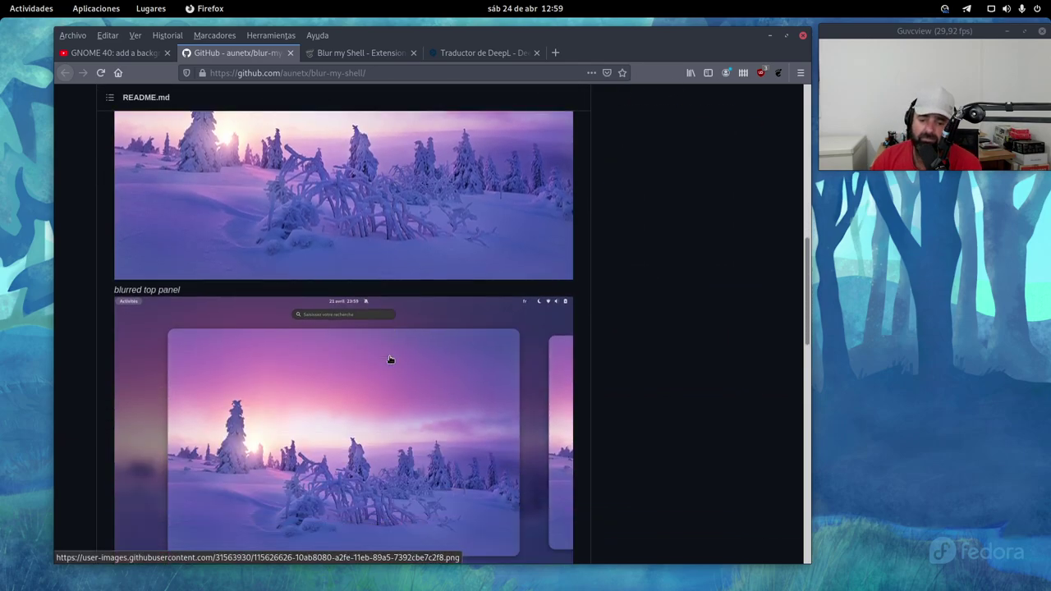
scroll(386, 361, up, 15)
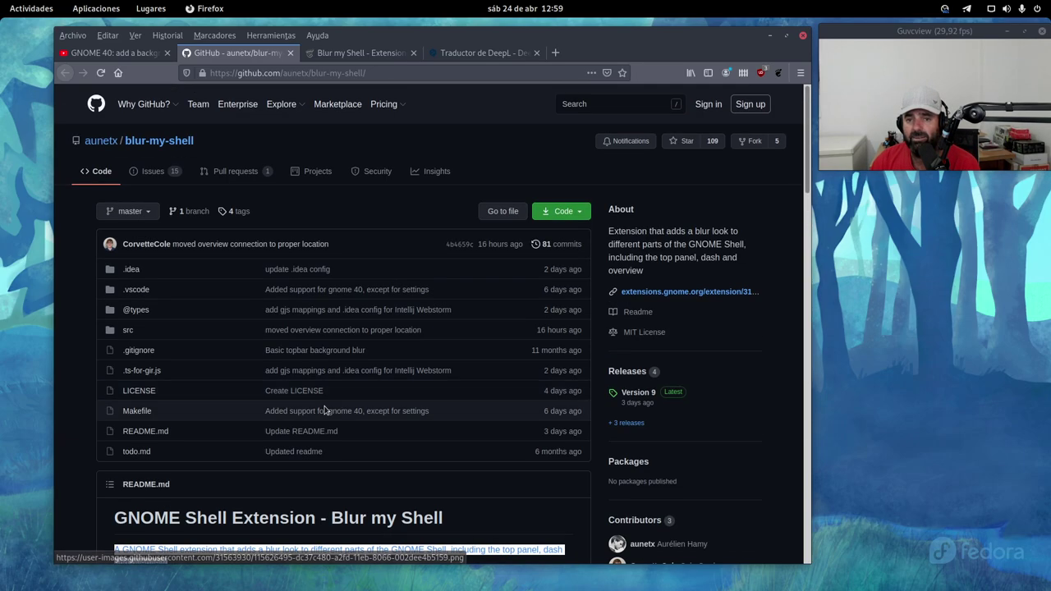
click(359, 52)
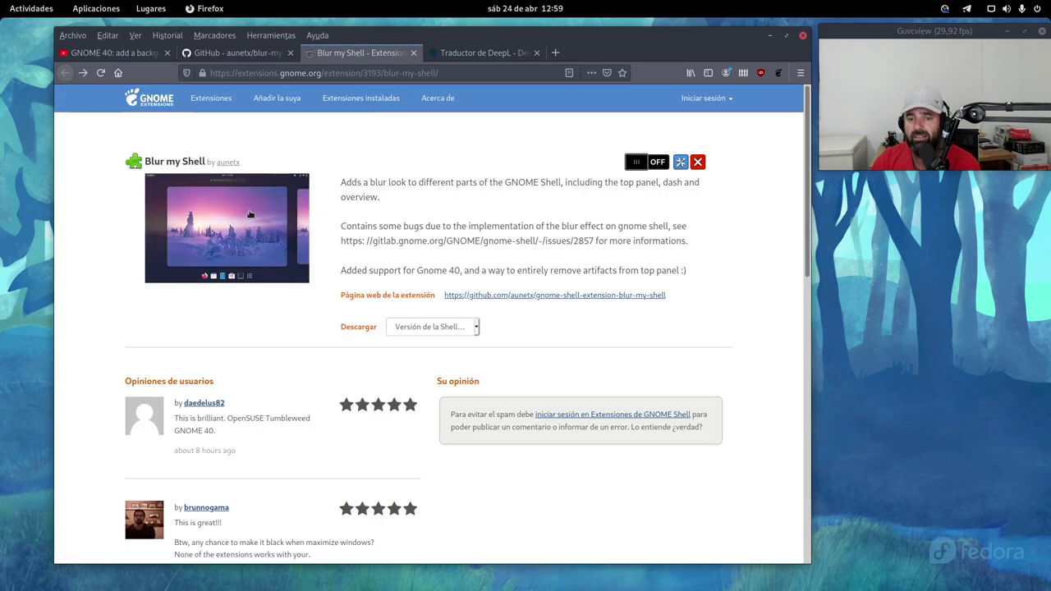
click(217, 54)
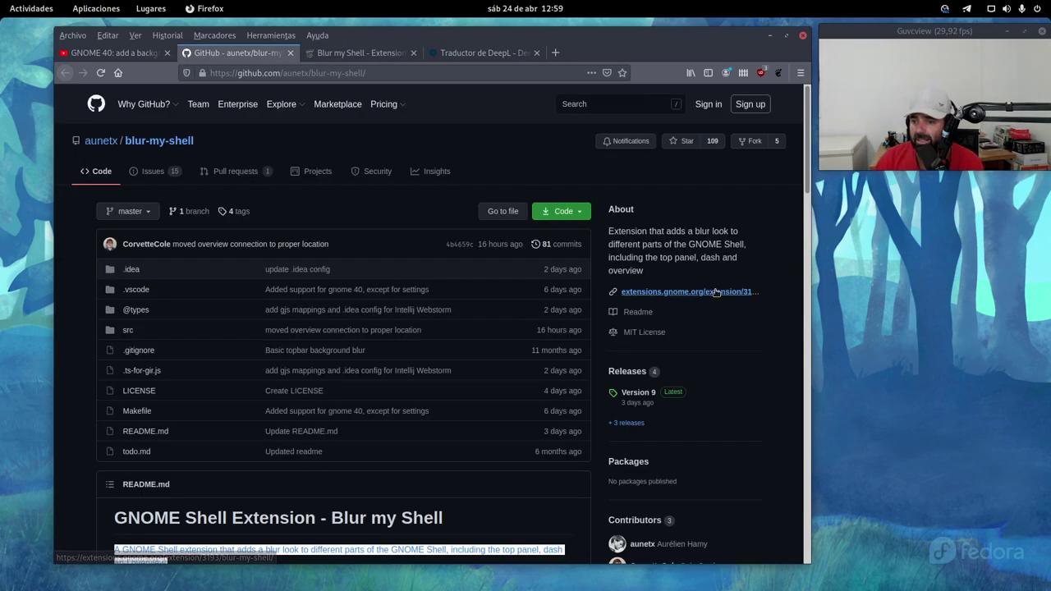
click(345, 52)
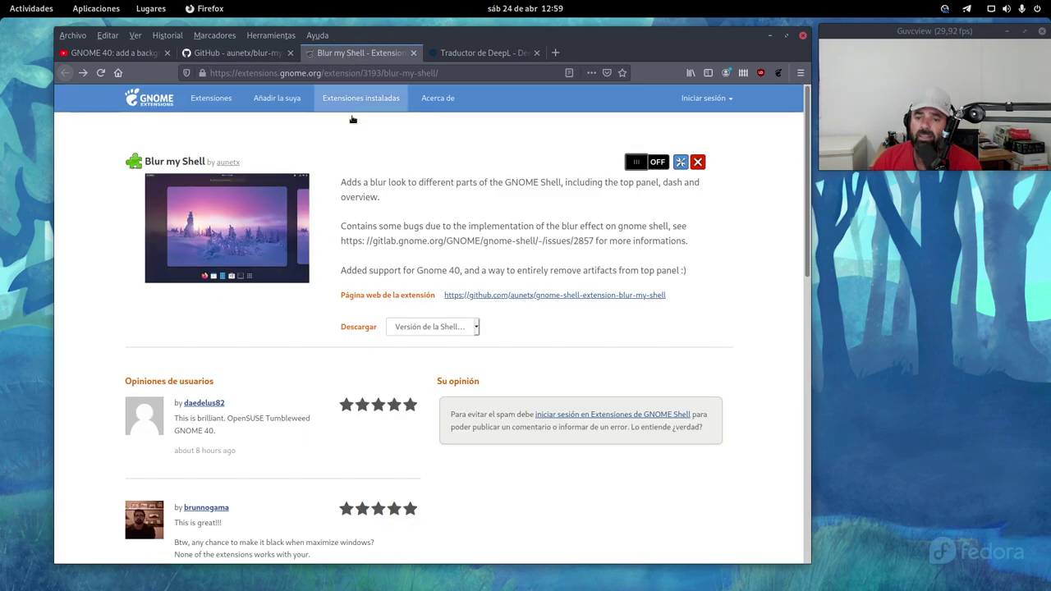
click(478, 54)
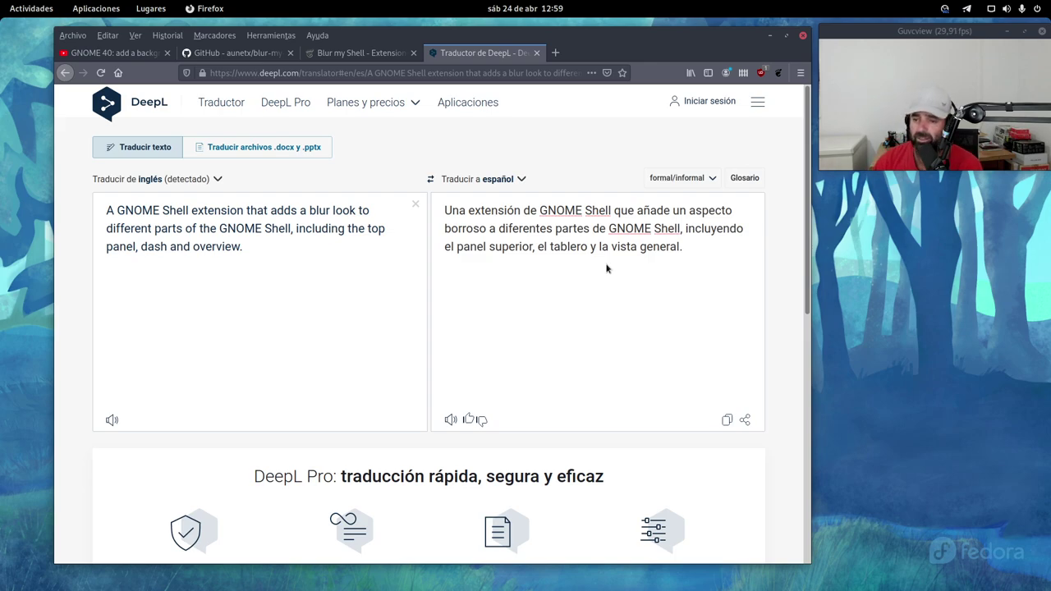
Minimize the browser and examine the background of the activities overview and the application grid, returning to the desktop
click(771, 38)
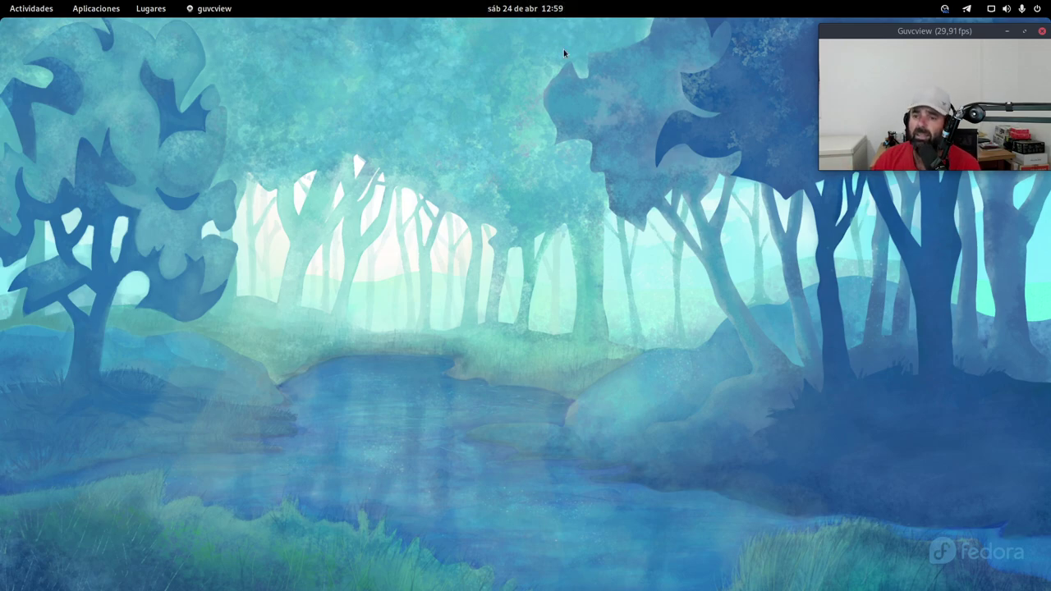
key(super)
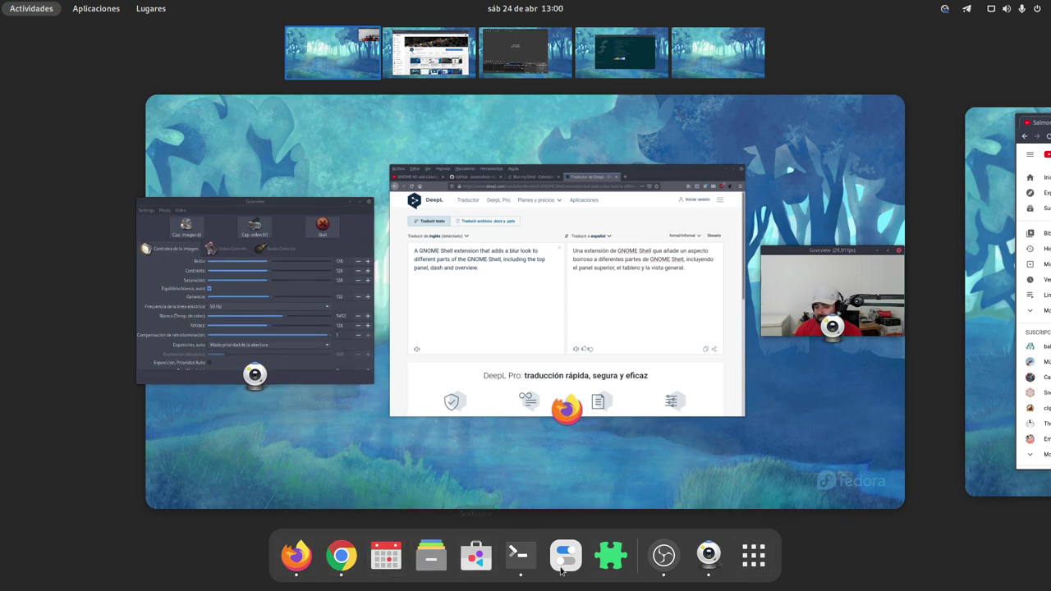
click(756, 559)
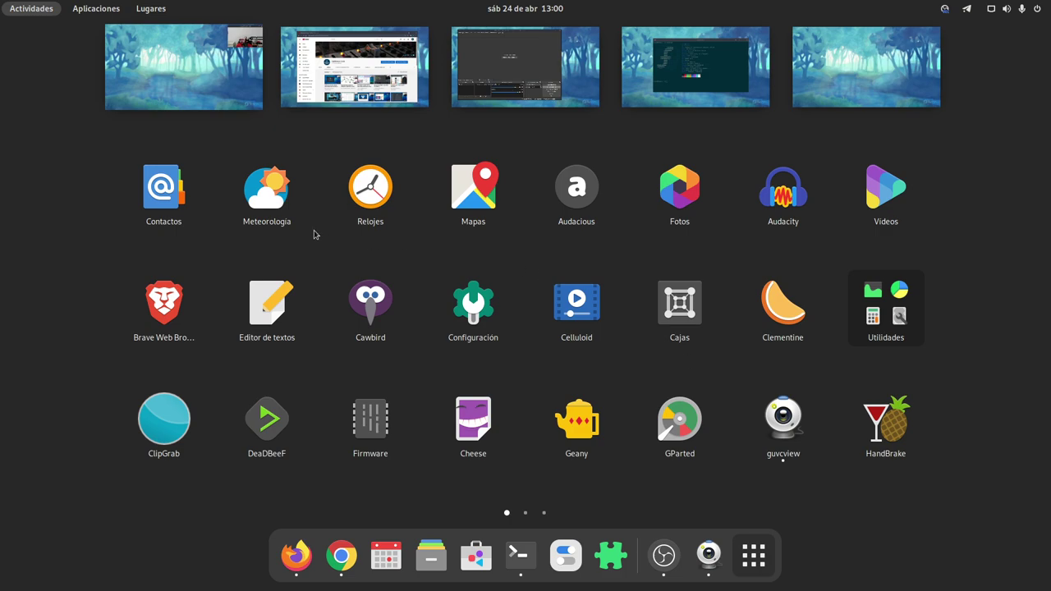
mouse_move(950, 306)
click(175, 74)
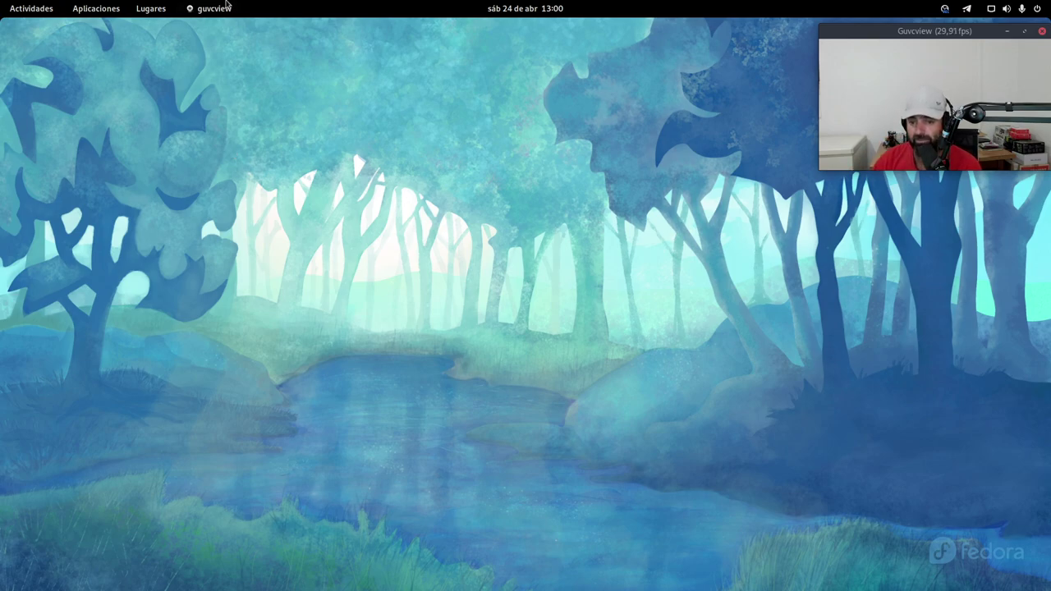
Open the Extensiones app, enlarge its window until all extensions are listed, and move it closer to the desktop's centre
key(super)
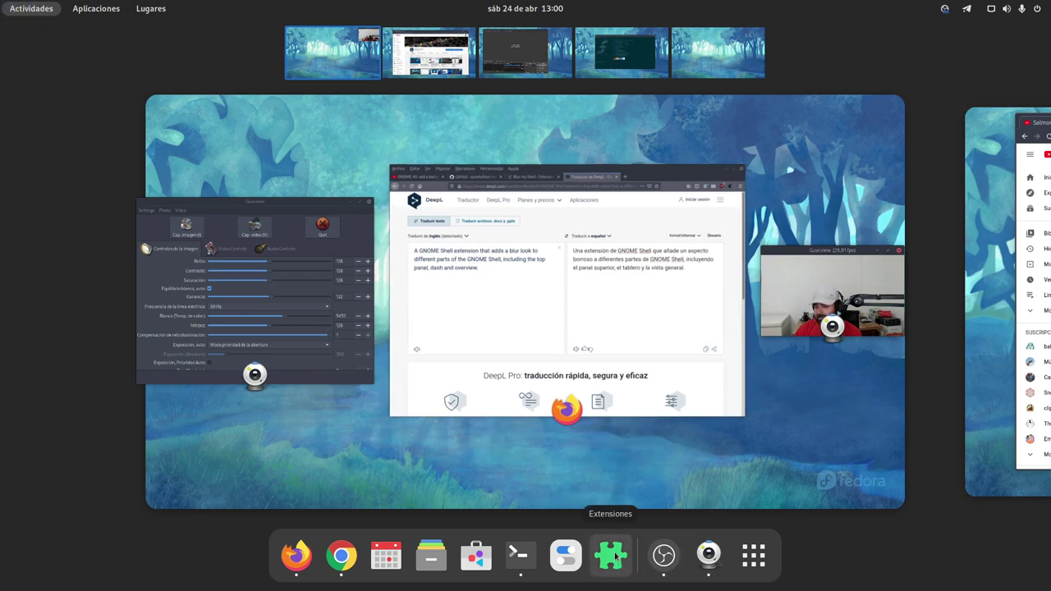
click(612, 557)
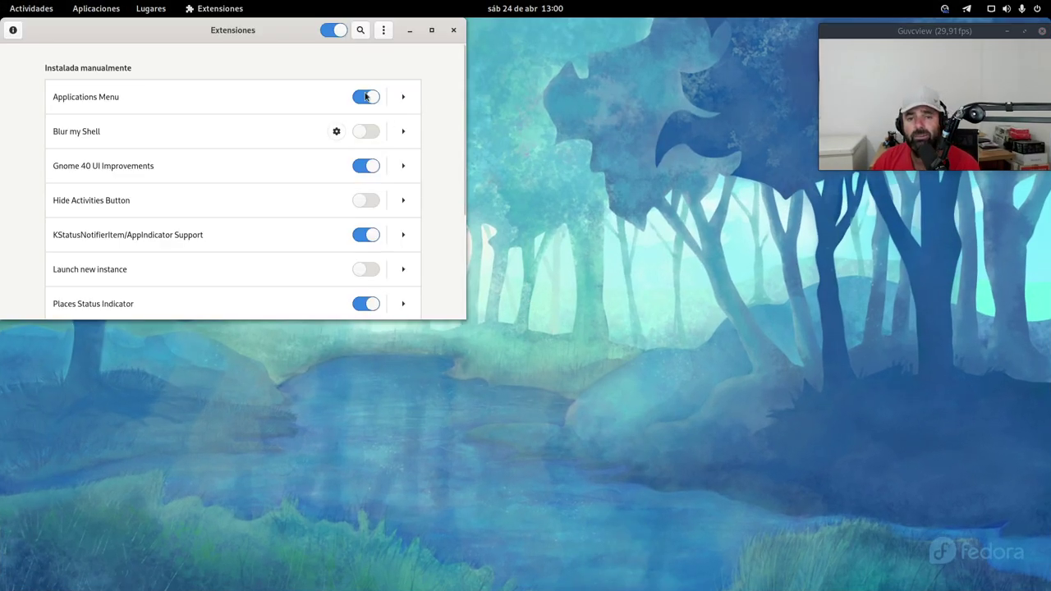
drag(268, 33, 448, 70)
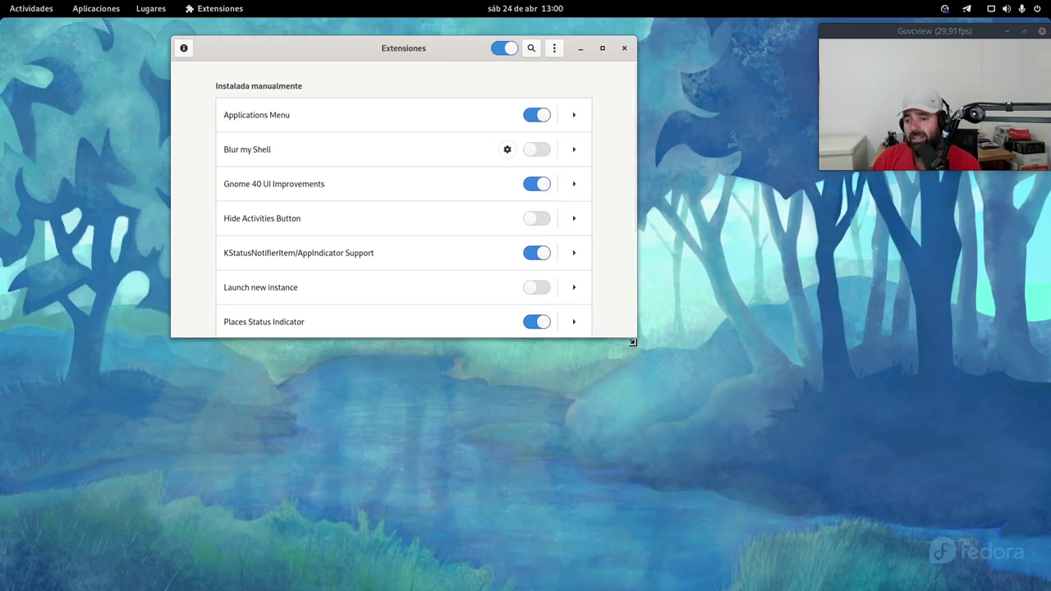
drag(631, 342, 638, 532)
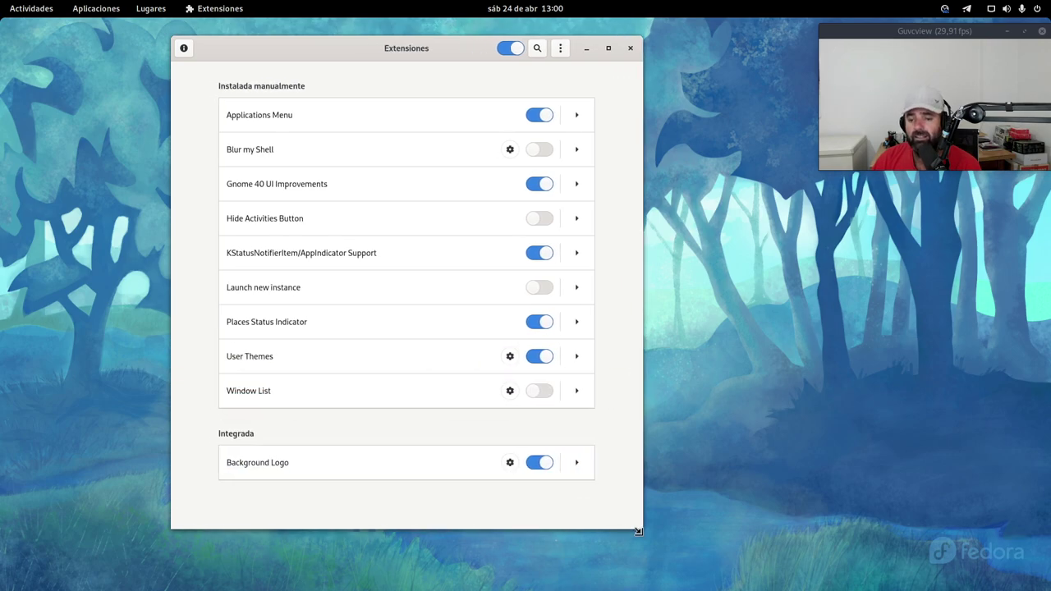
drag(416, 51, 440, 69)
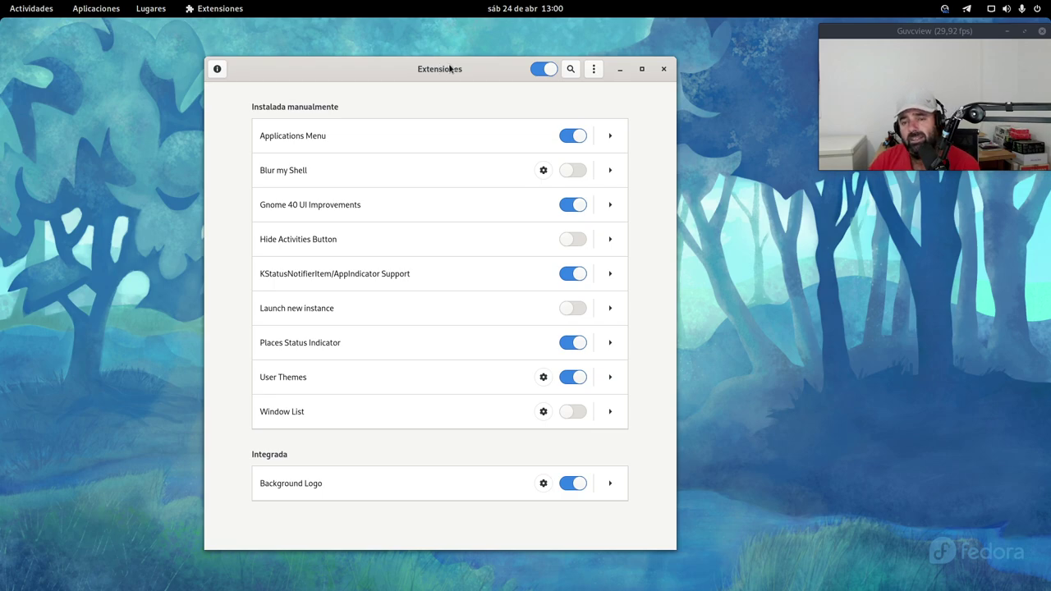
drag(492, 66, 480, 59)
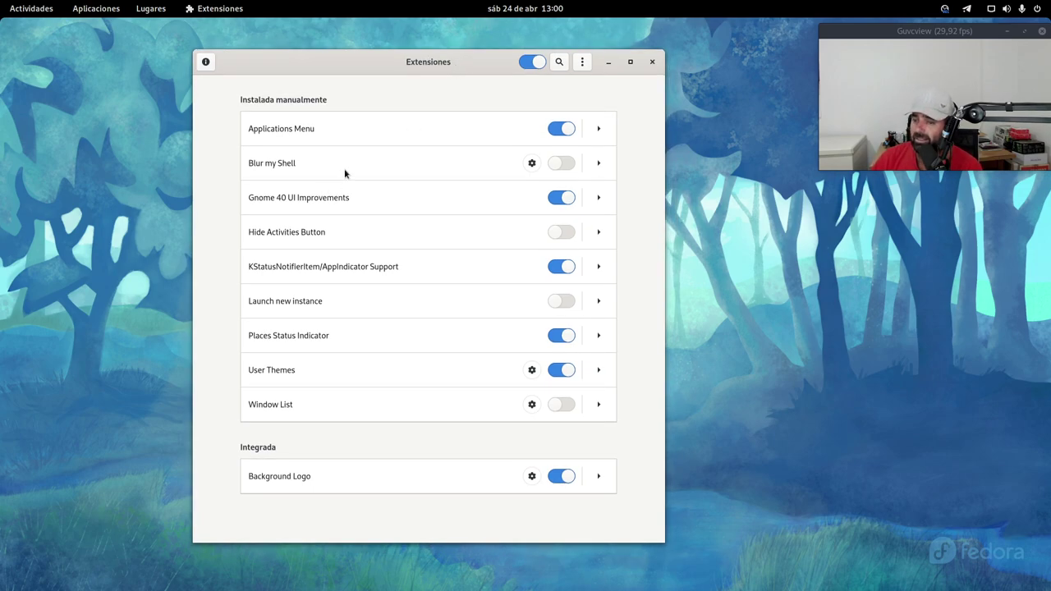
Switch to Firefox, show the Blur my Shell extension page, and inspect the overview and application grid backgrounds with the extension disabled
key(super)
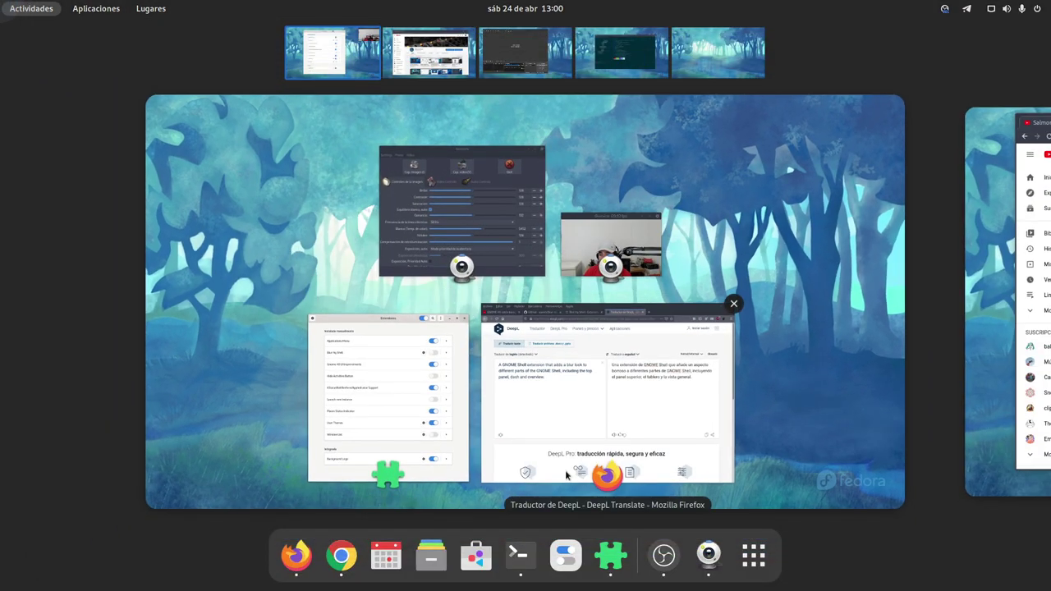
click(563, 478)
click(345, 54)
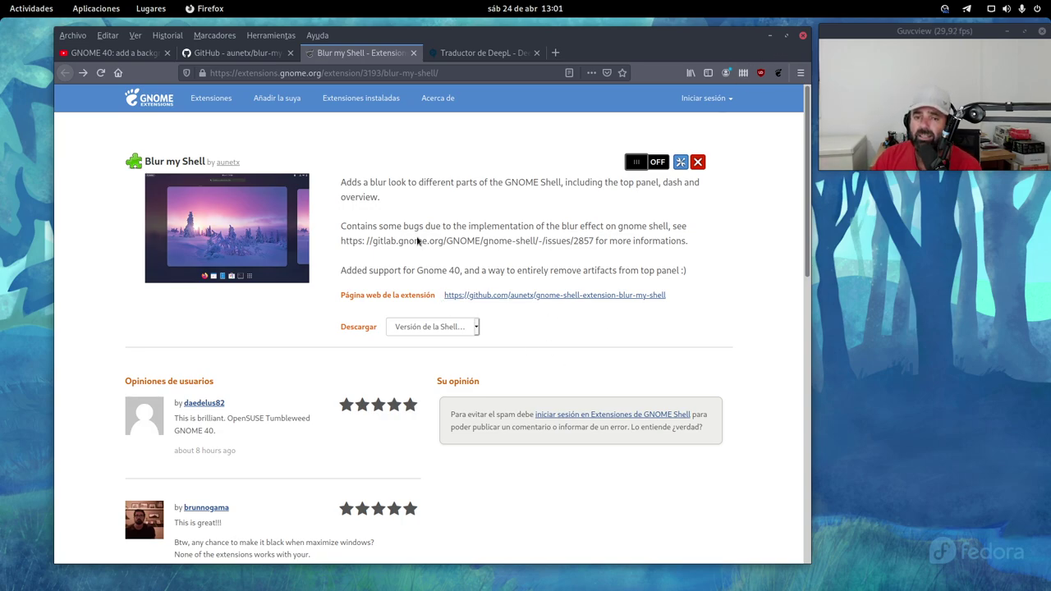
mouse_move(1, 1)
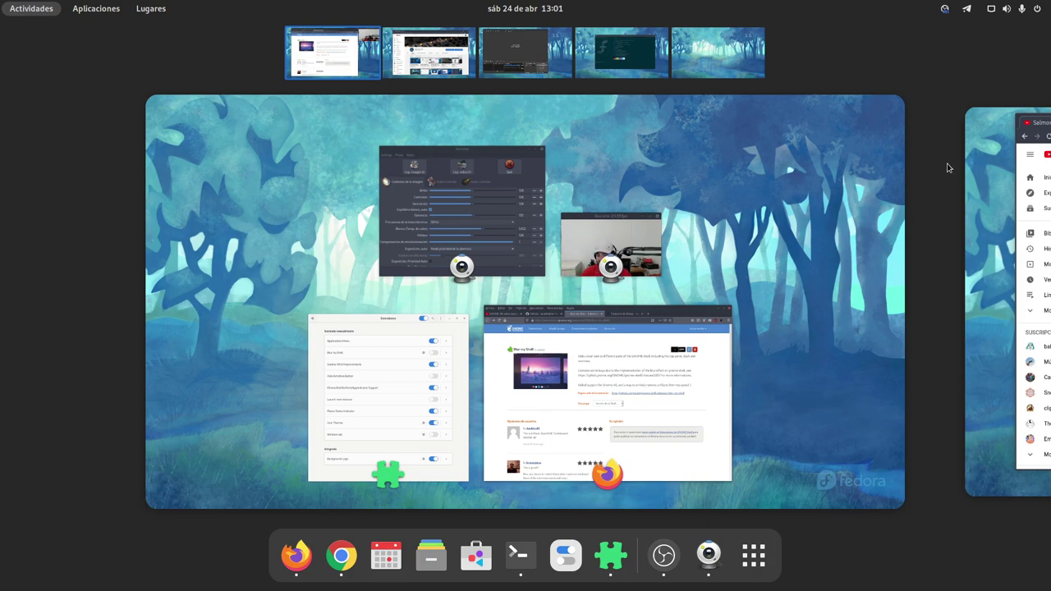
click(761, 560)
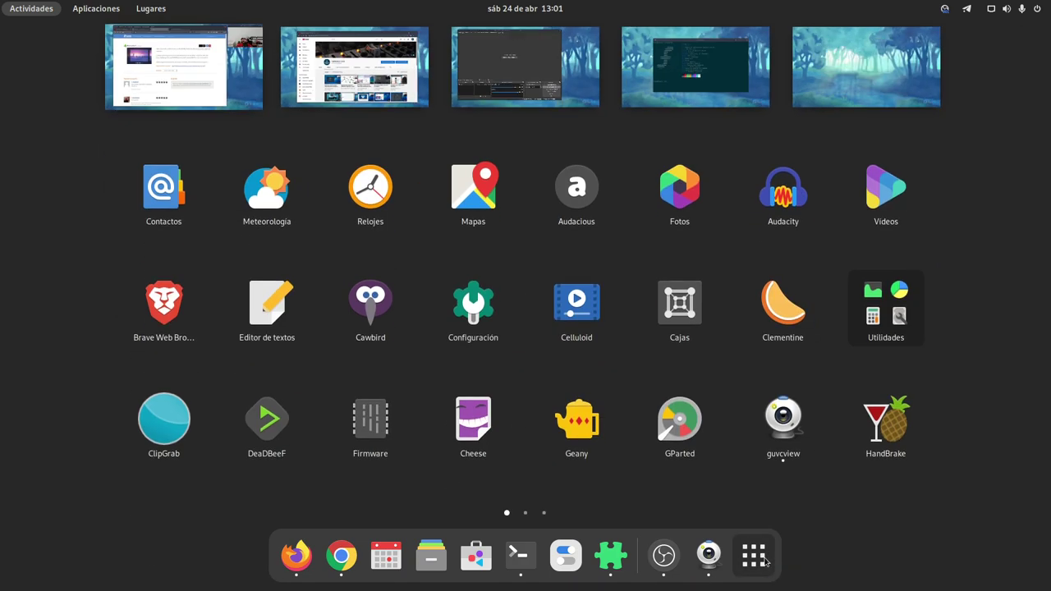
click(127, 82)
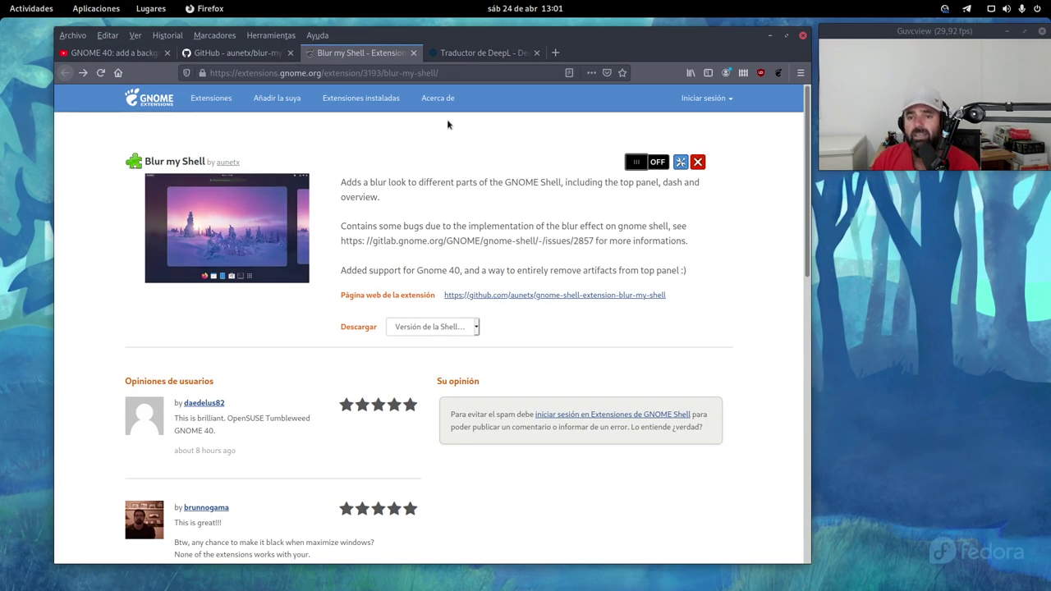
Minimize Firefox, reposition the Extensiones window slightly, and enable the Blur my Shell extension
click(769, 35)
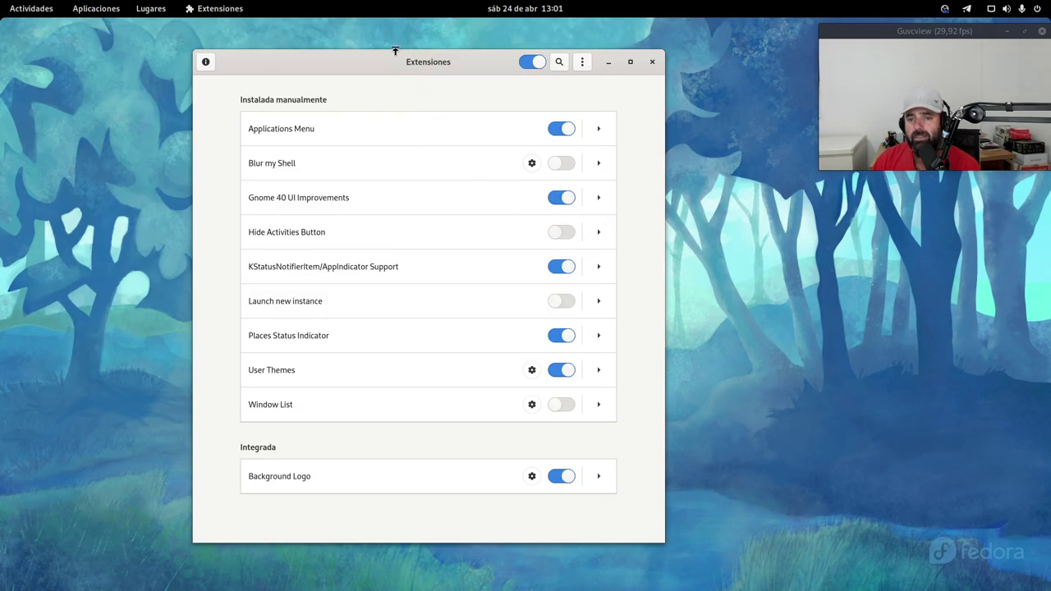
drag(399, 63, 398, 82)
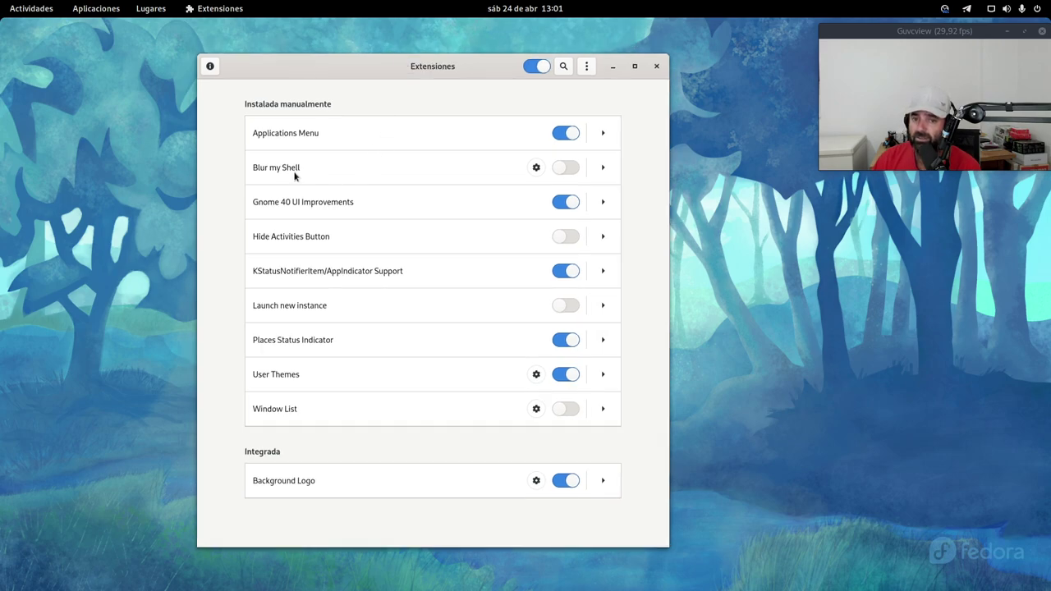
click(575, 171)
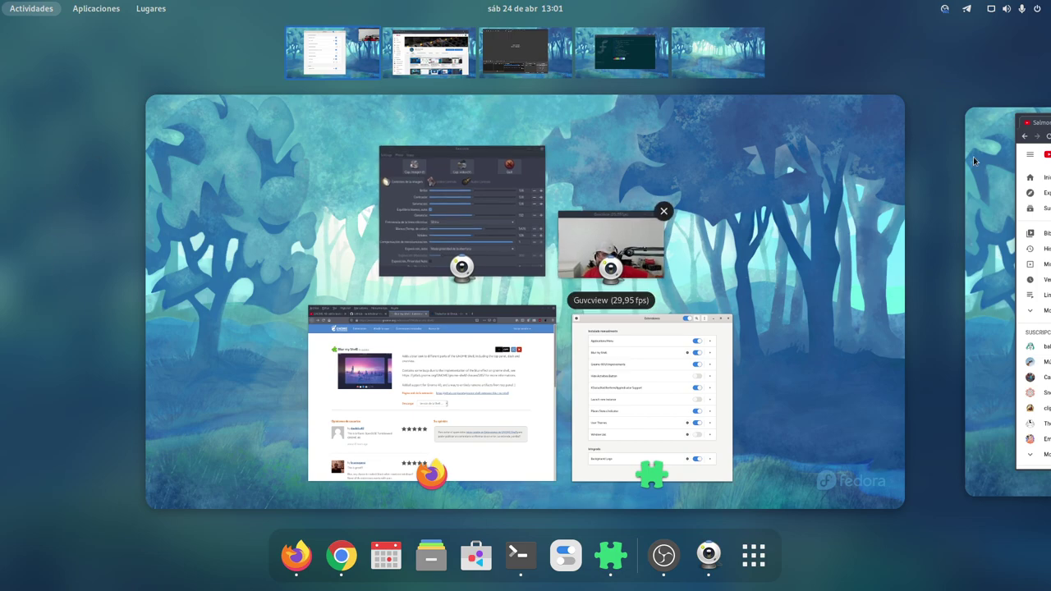
Examine the overview background across the terminal, OBS and empty workspaces with Blur my Shell enabled
click(607, 55)
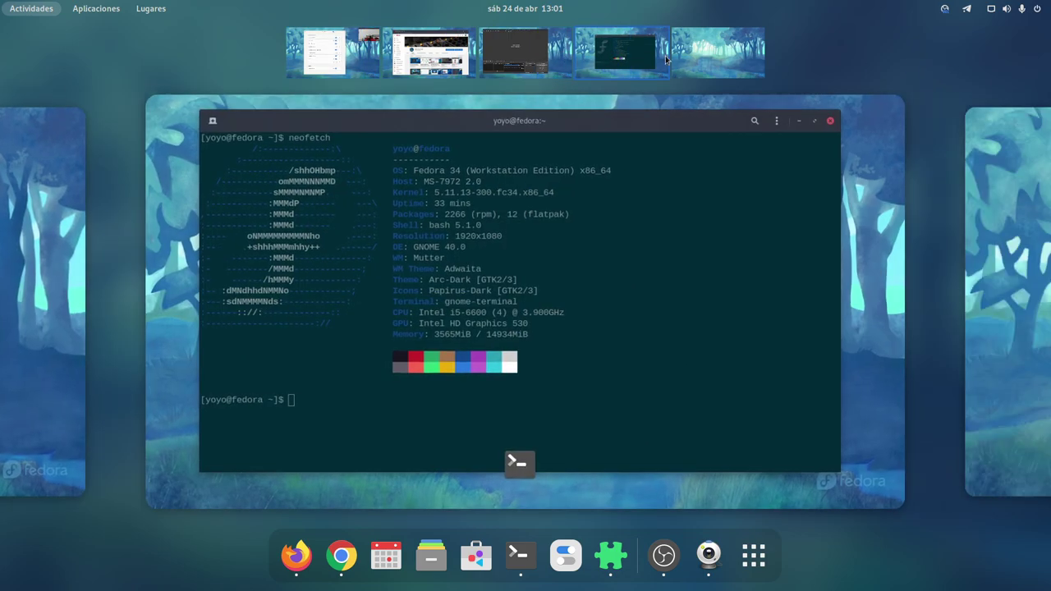
click(699, 55)
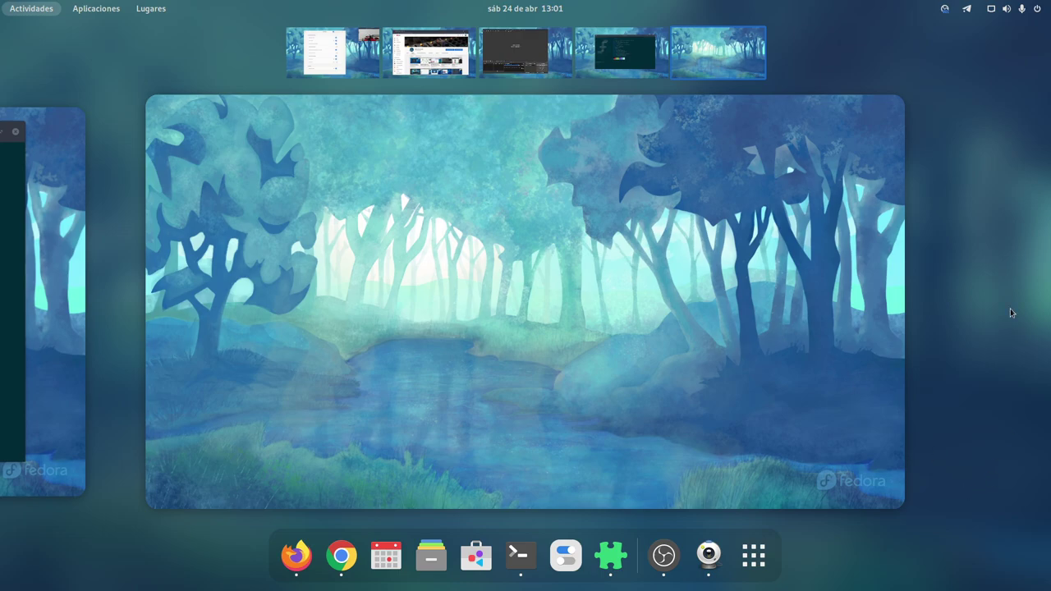
click(531, 63)
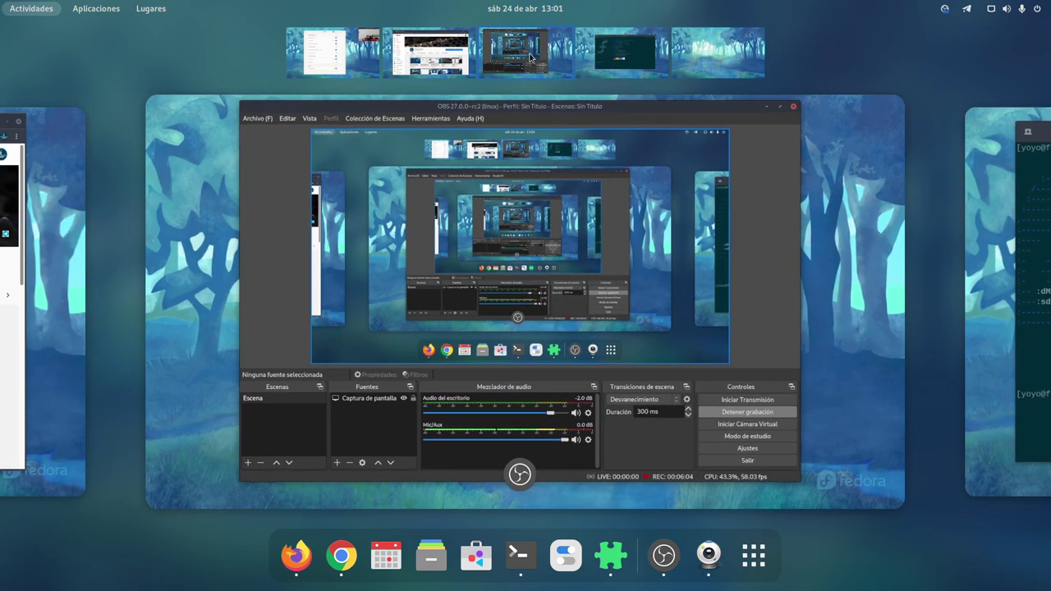
click(697, 59)
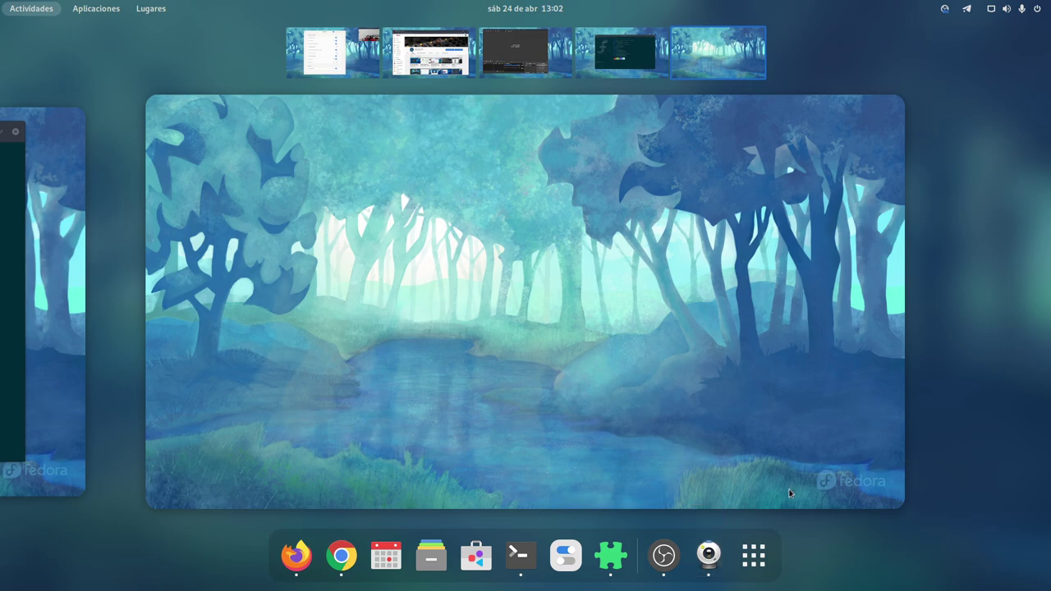
Examine the application grid's background with Blur my Shell enabled, and return to the workspace holding the Extensiones window
click(763, 561)
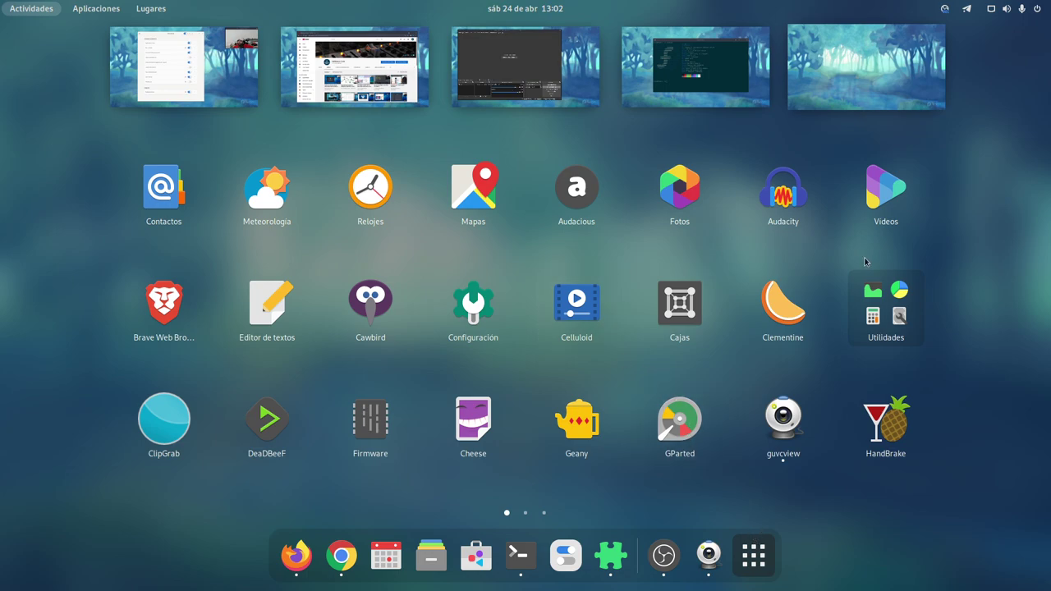
mouse_move(961, 380)
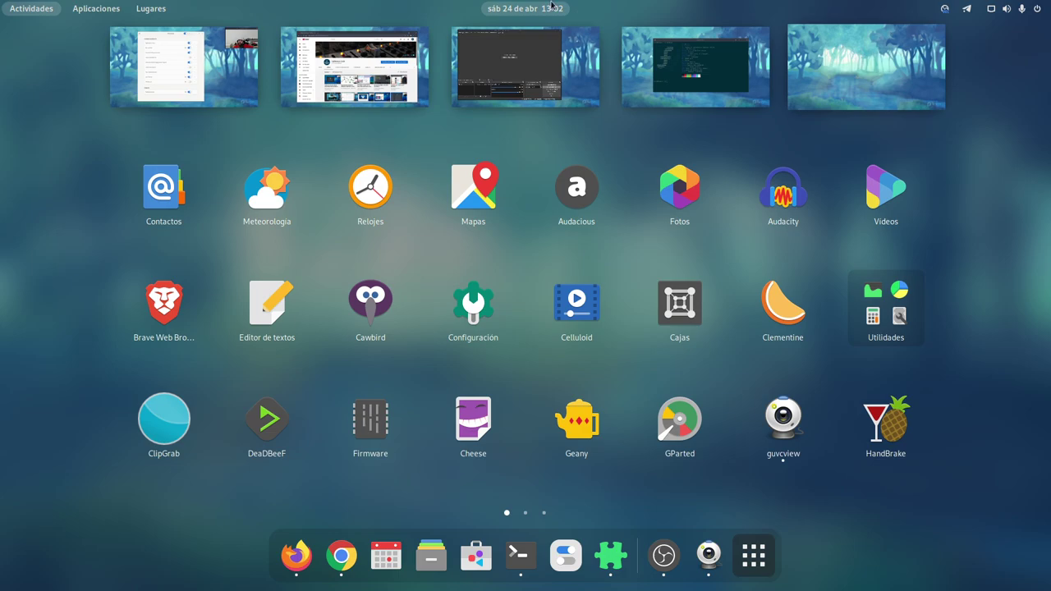
click(186, 78)
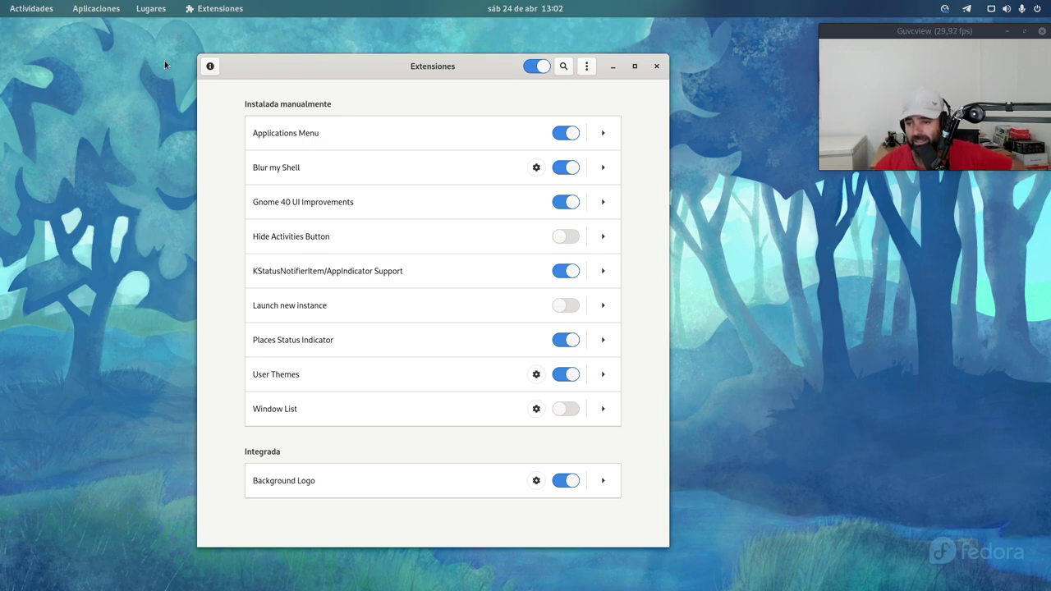
Open the Blur my Shell preferences, centre the dialog over the Extensiones window, review its blur options, and close it without changes
click(537, 167)
drag(239, 29, 428, 113)
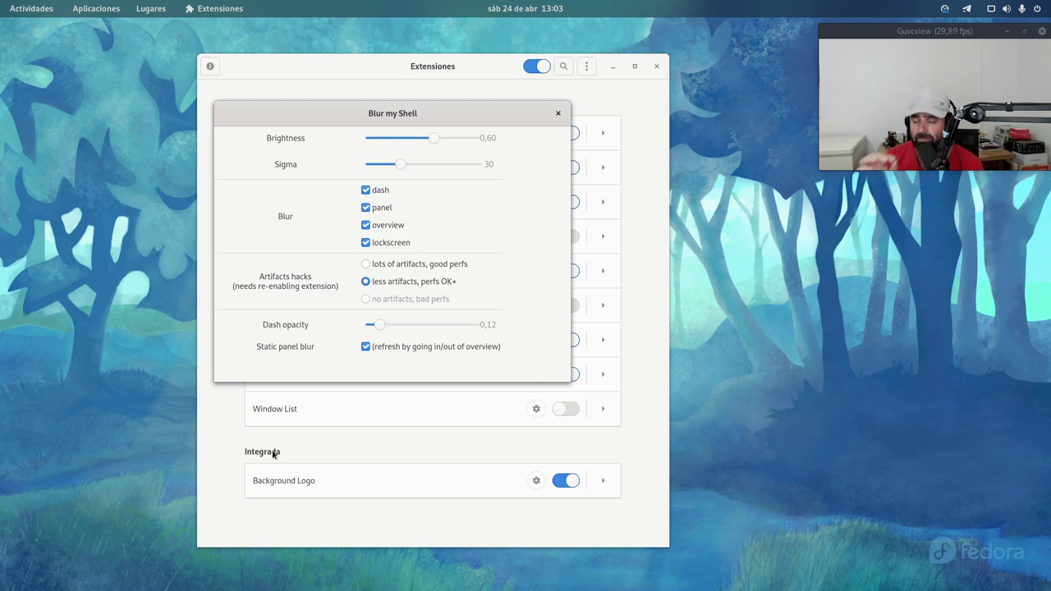
click(558, 114)
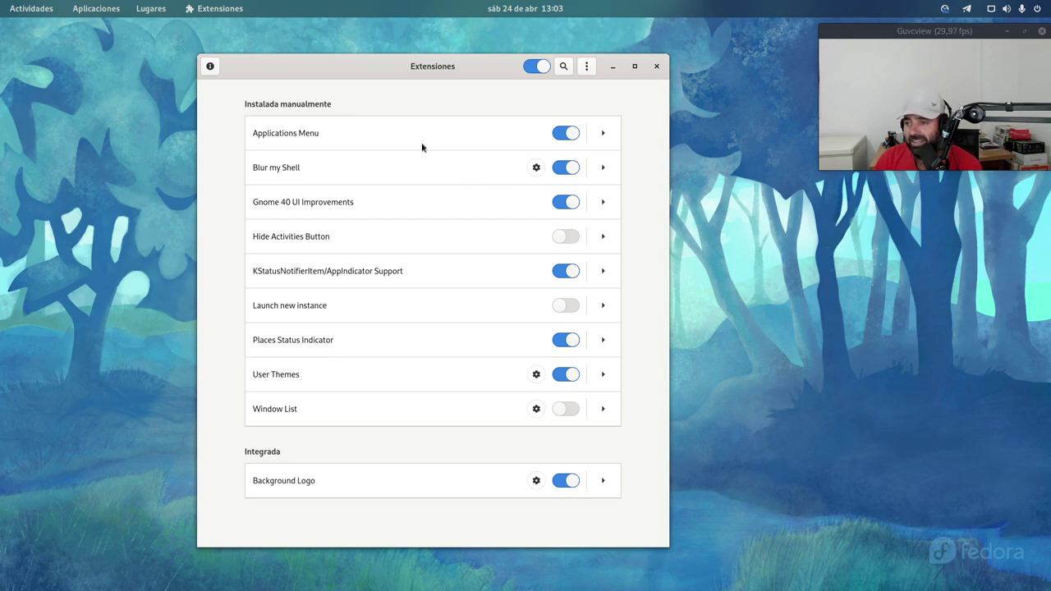
Inspect the blurred background again in both the activities overview and the application grid, and return to the Extensiones window
key(super)
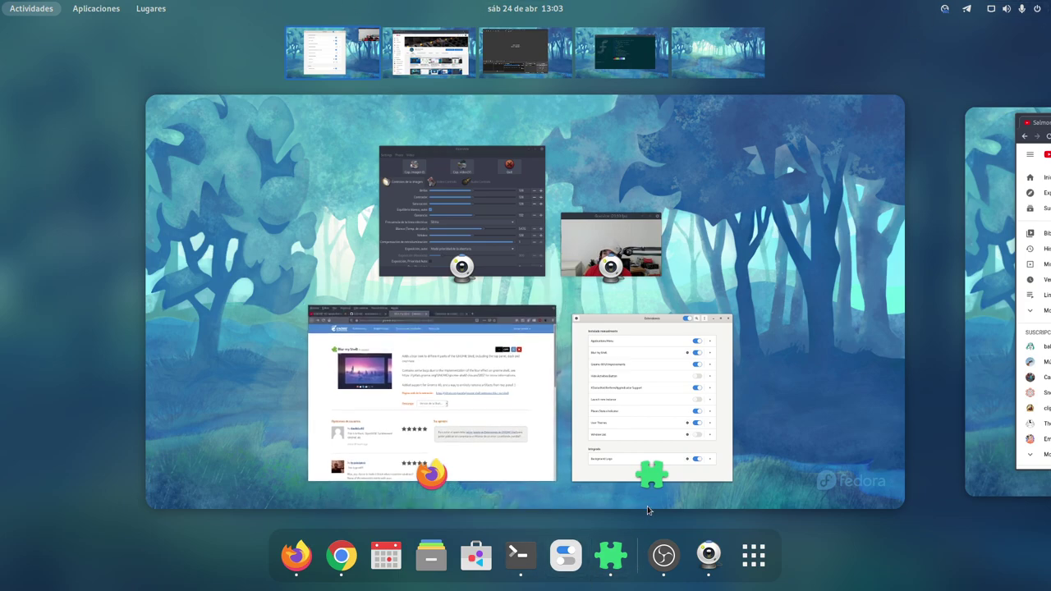
click(759, 560)
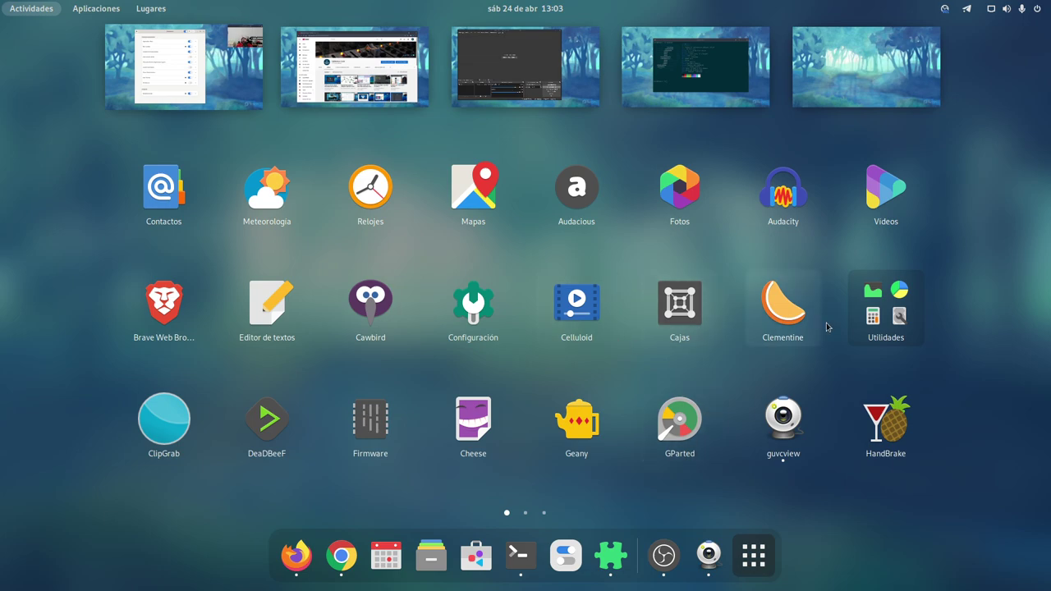
mouse_move(994, 436)
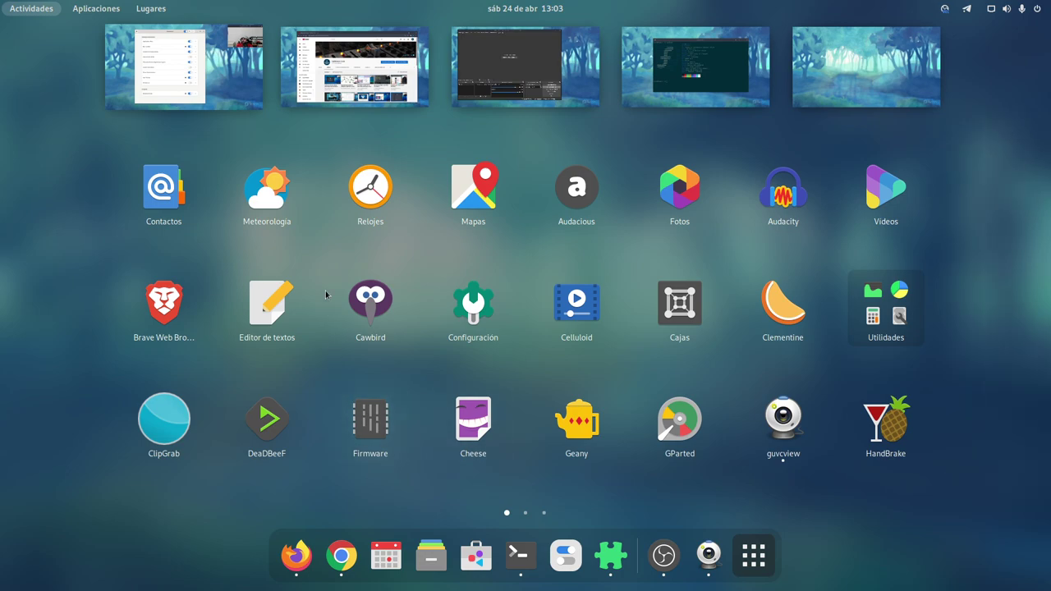
click(179, 78)
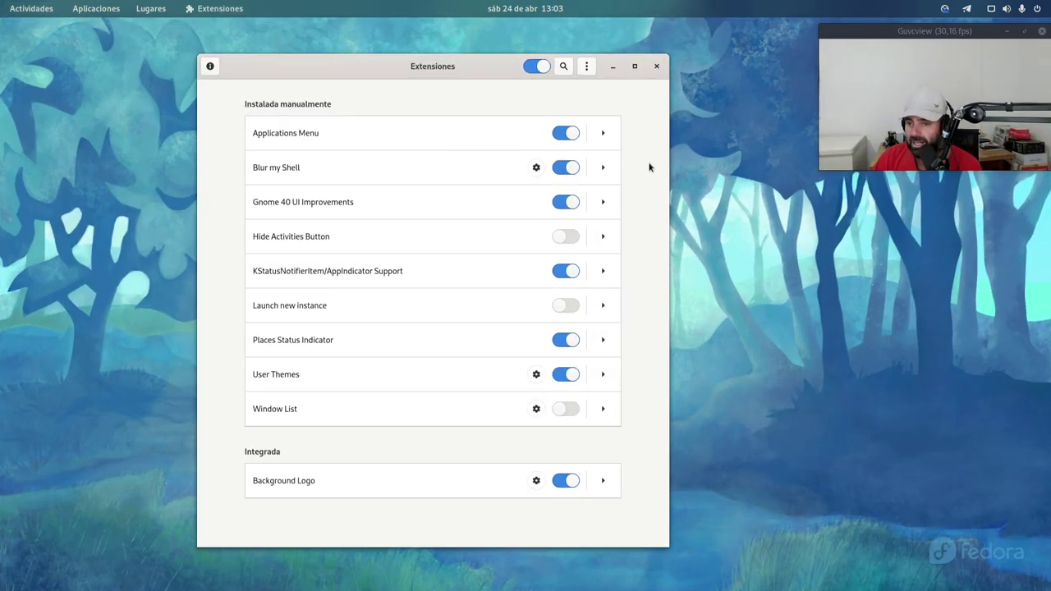
Disable Blur my Shell, compare the overview and application grid backgrounds without it, and return to the Extensiones window
click(560, 172)
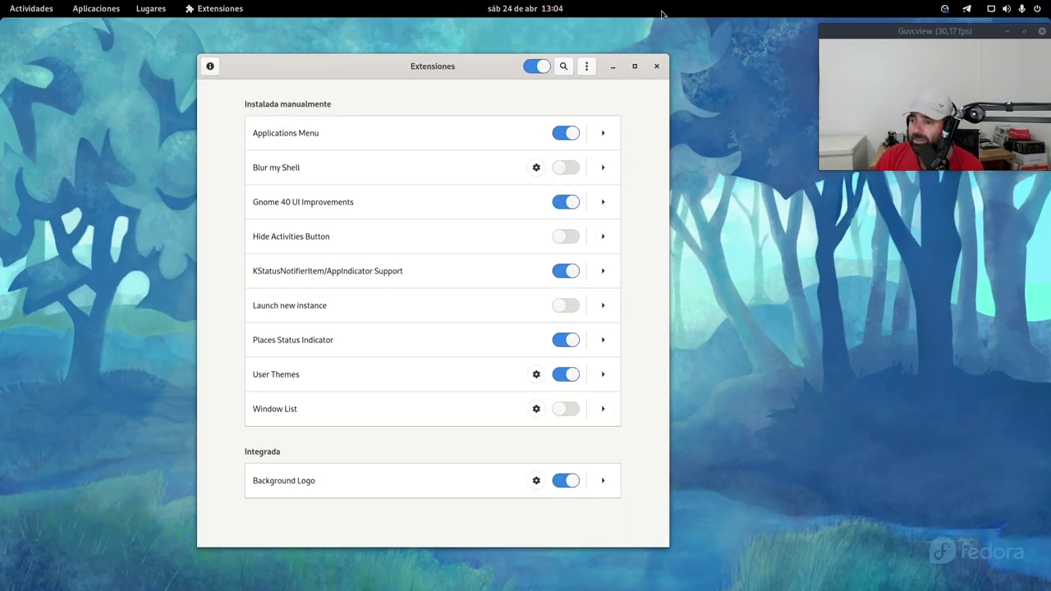
mouse_move(10, 3)
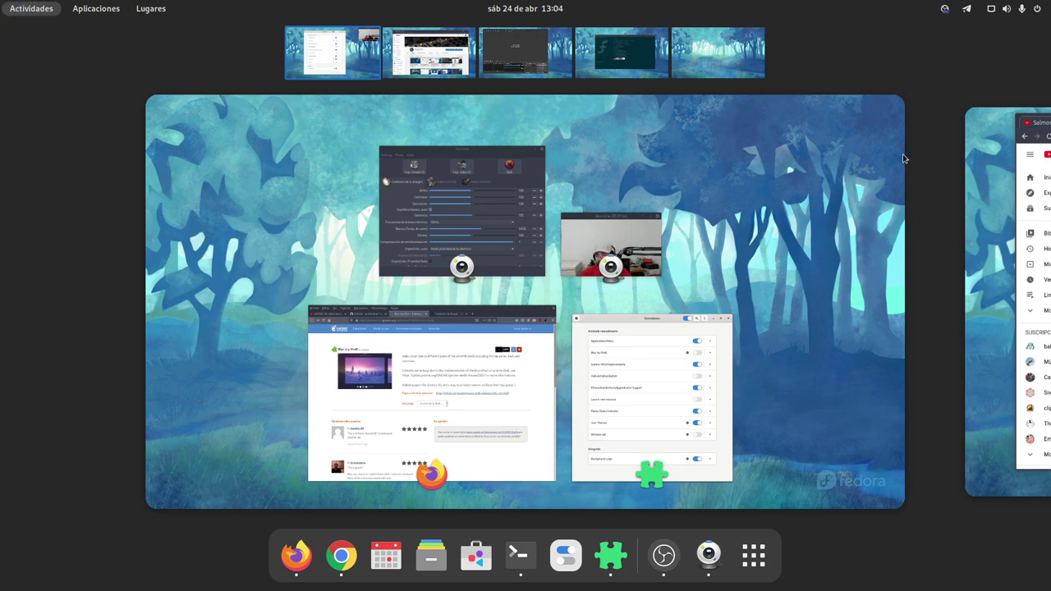
click(753, 558)
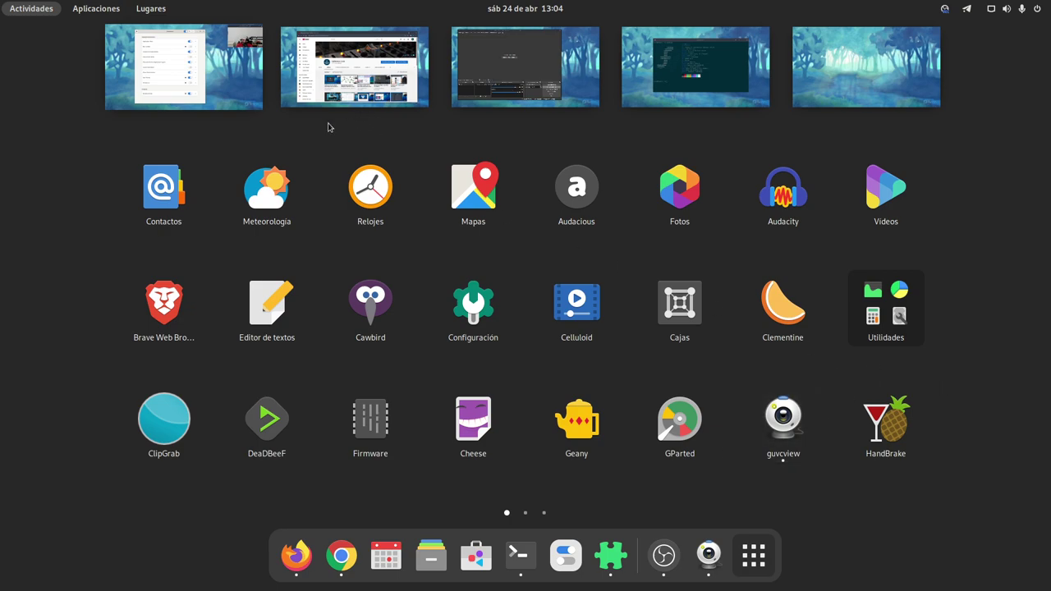
click(188, 69)
Re-enable the Blur my Shell extension, check the activities overview background, and return to the desktop
click(566, 167)
key(super)
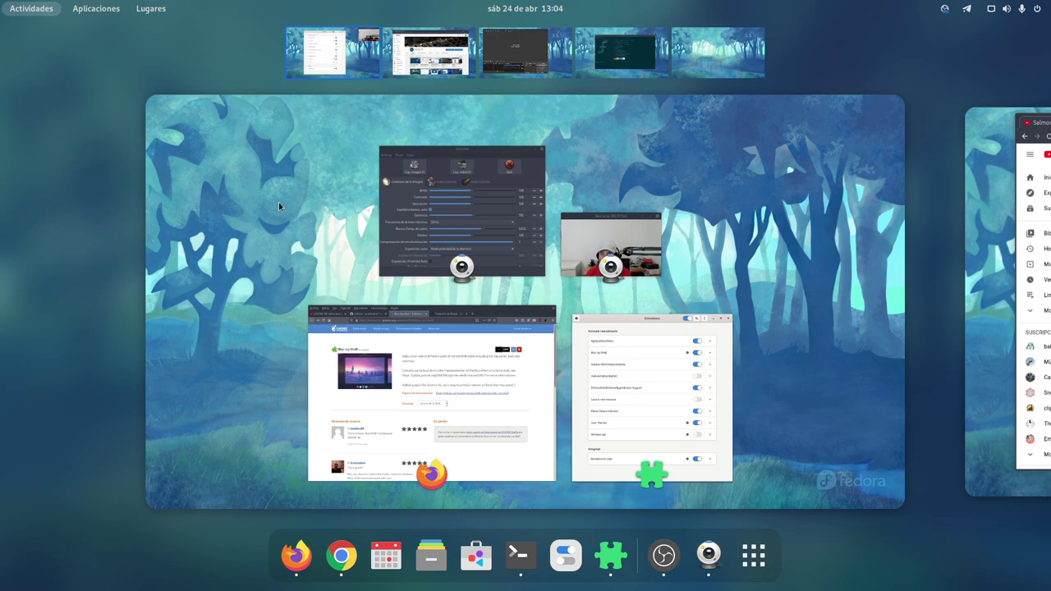
click(720, 187)
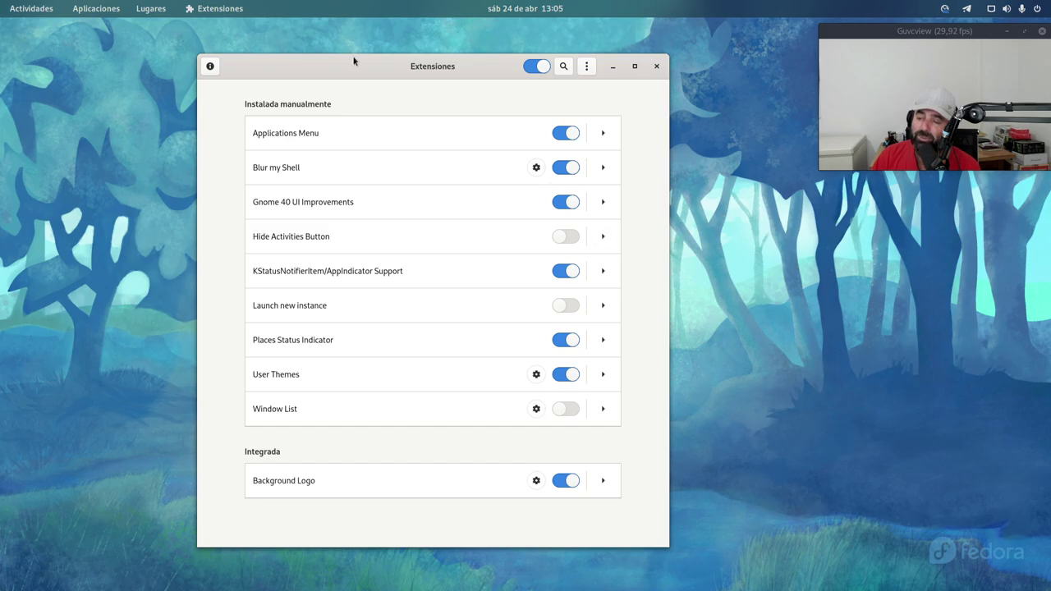
Switch to the workspace containing the OBS window from the activities overview
key(super)
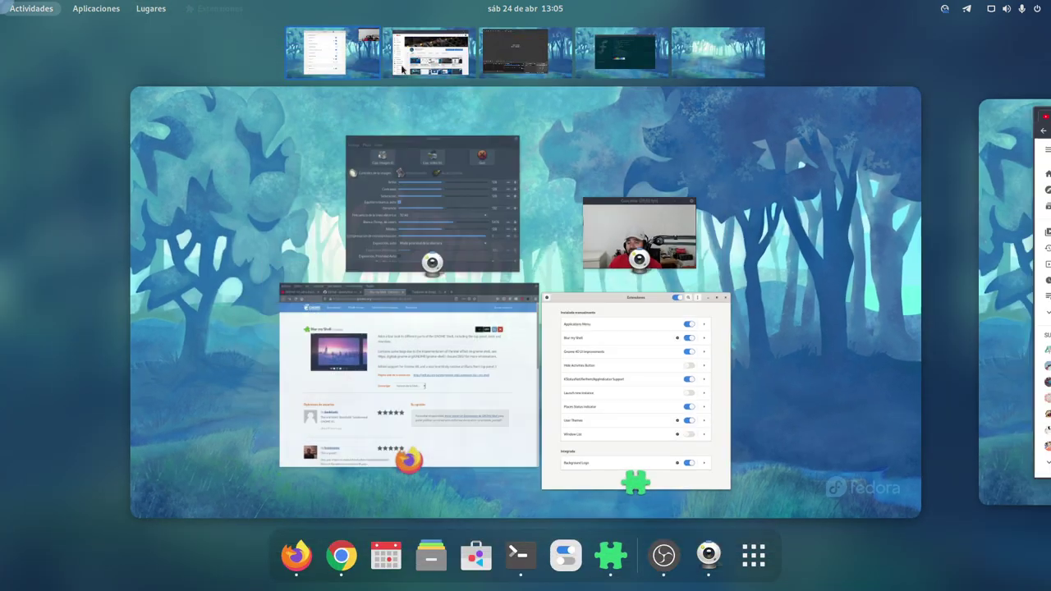
click(534, 56)
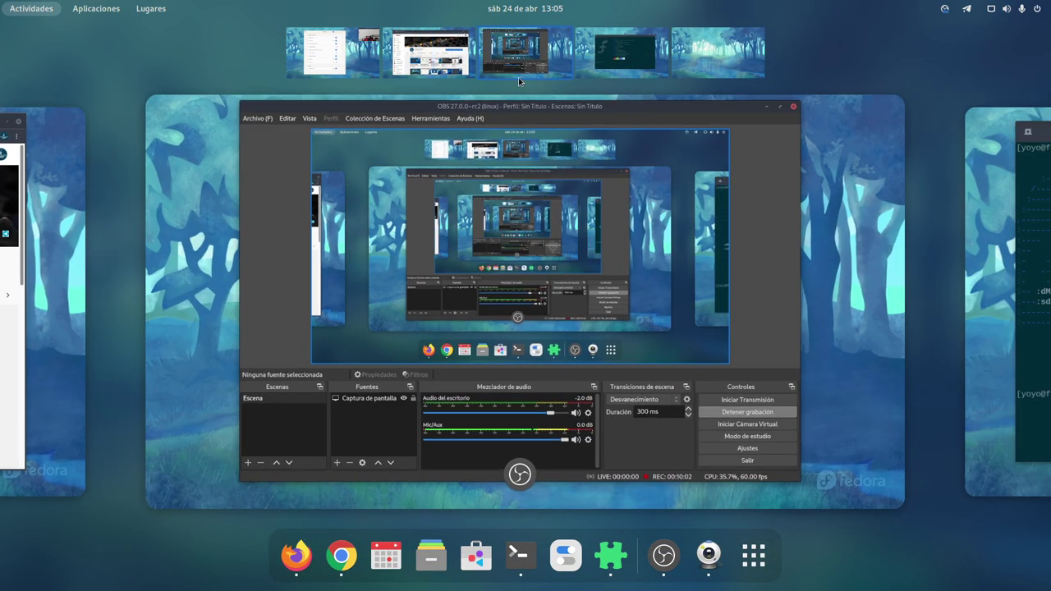